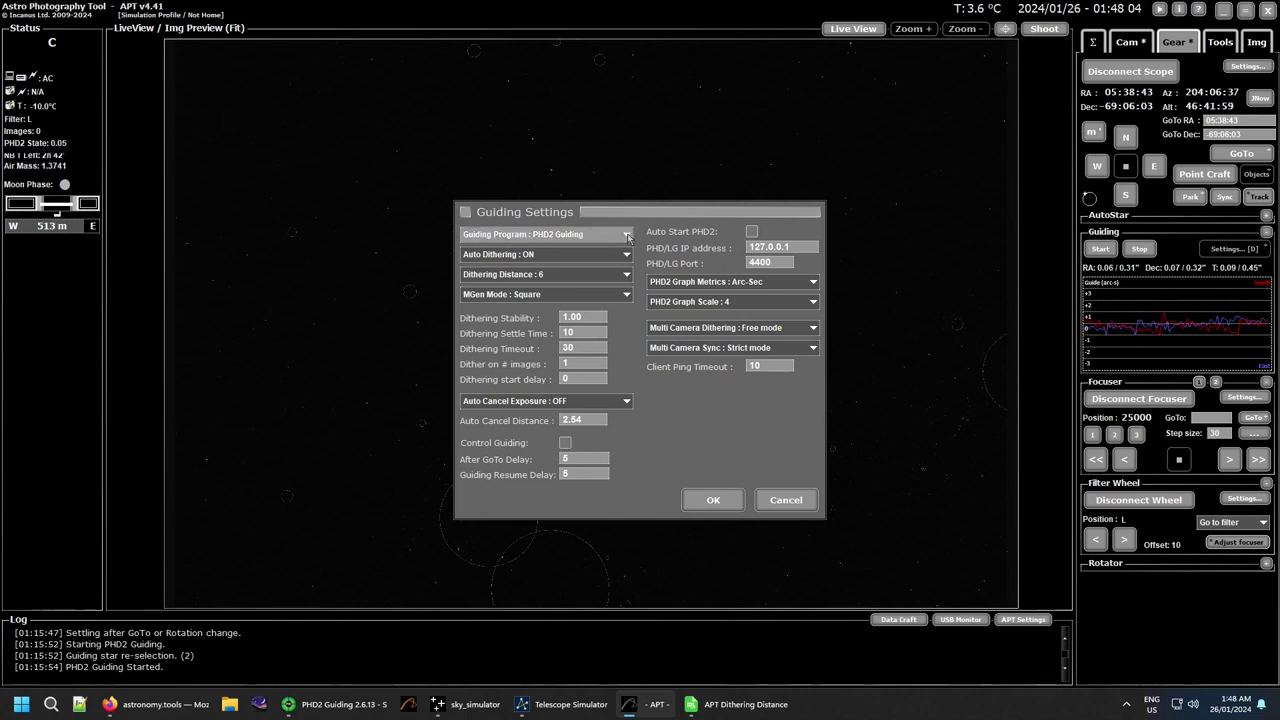
Set the guiding program to APT Dithering and enable Control Guiding in the Guiding Settings
left_click(540, 234)
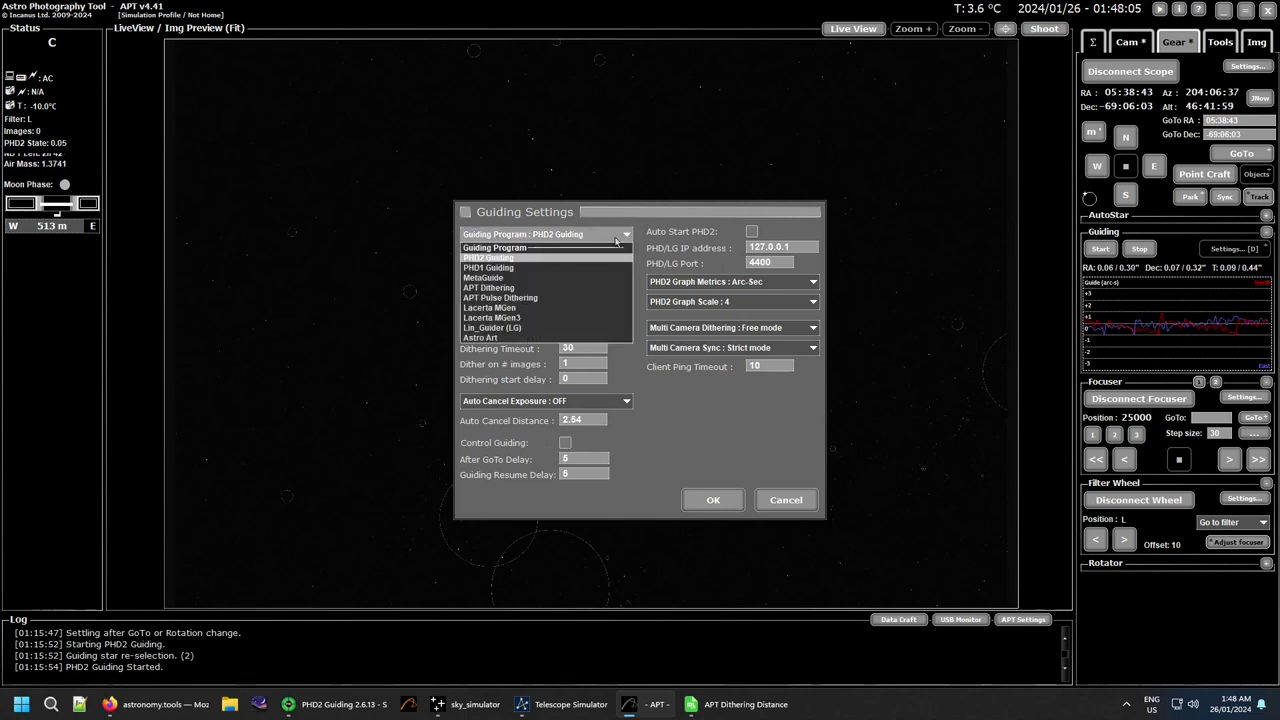
left_click(516, 289)
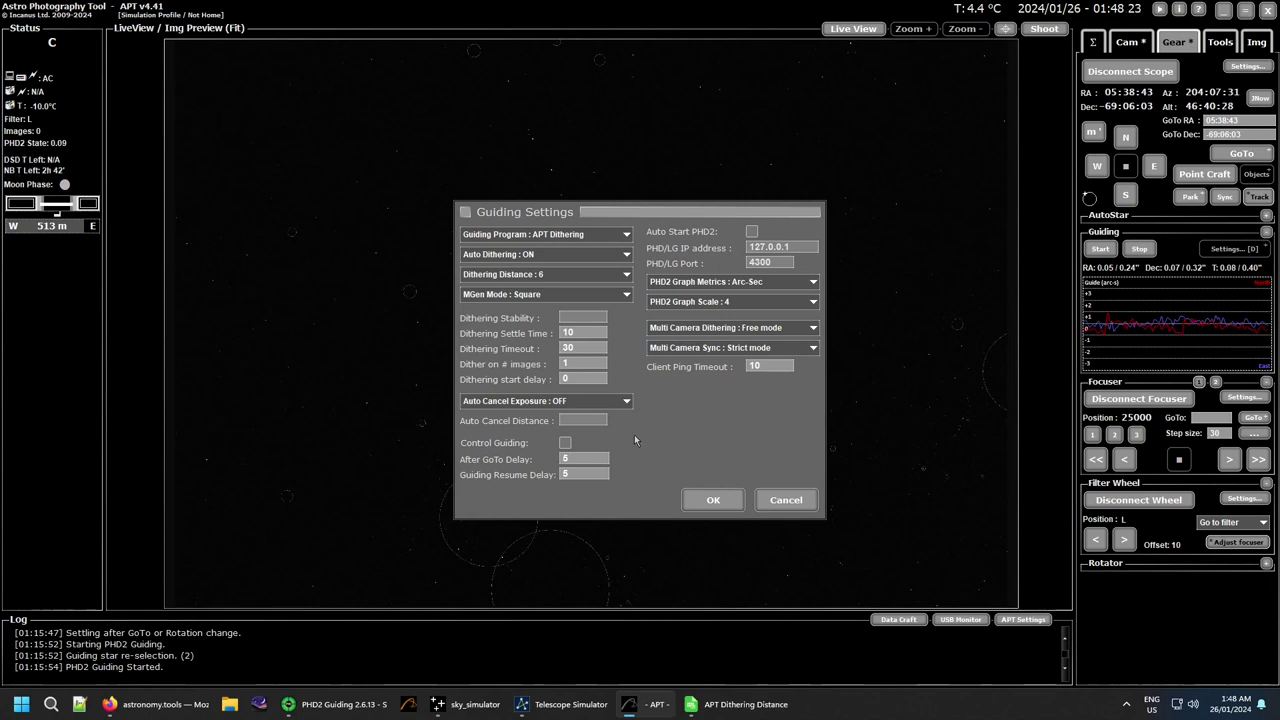
left_click(565, 443)
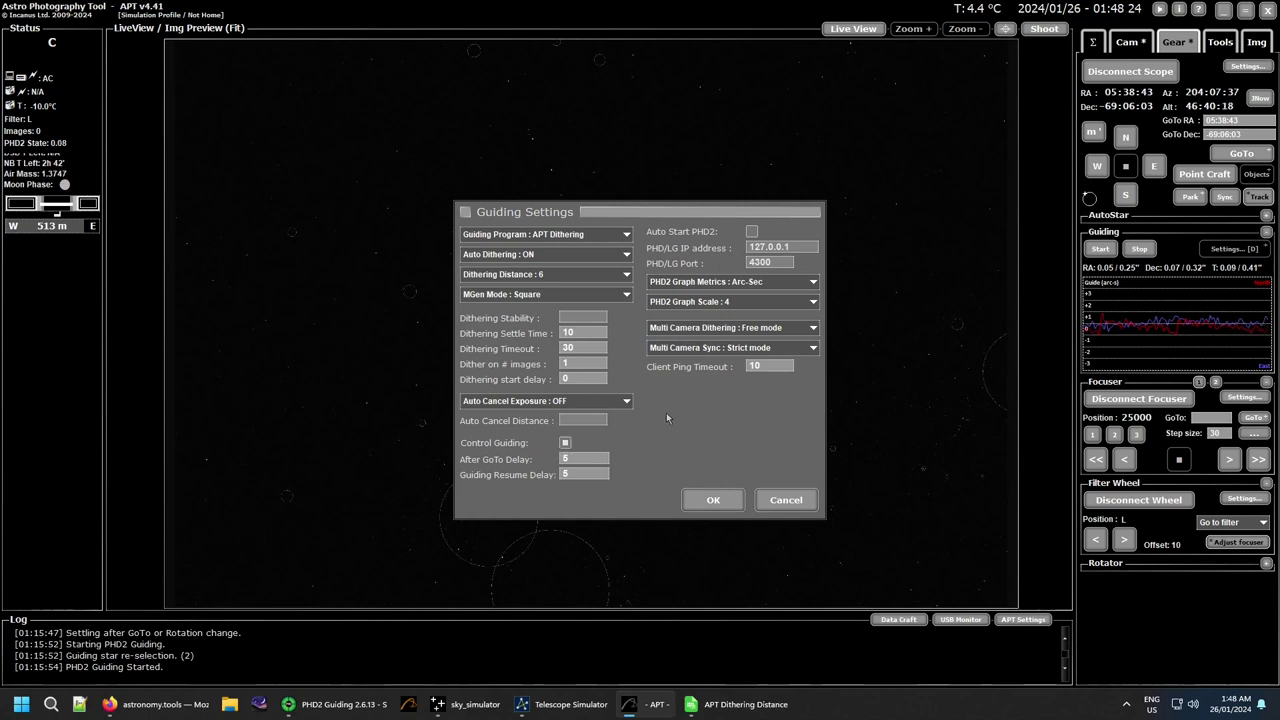
Set the guiding program back to PHD2 Guiding
left_click(626, 236)
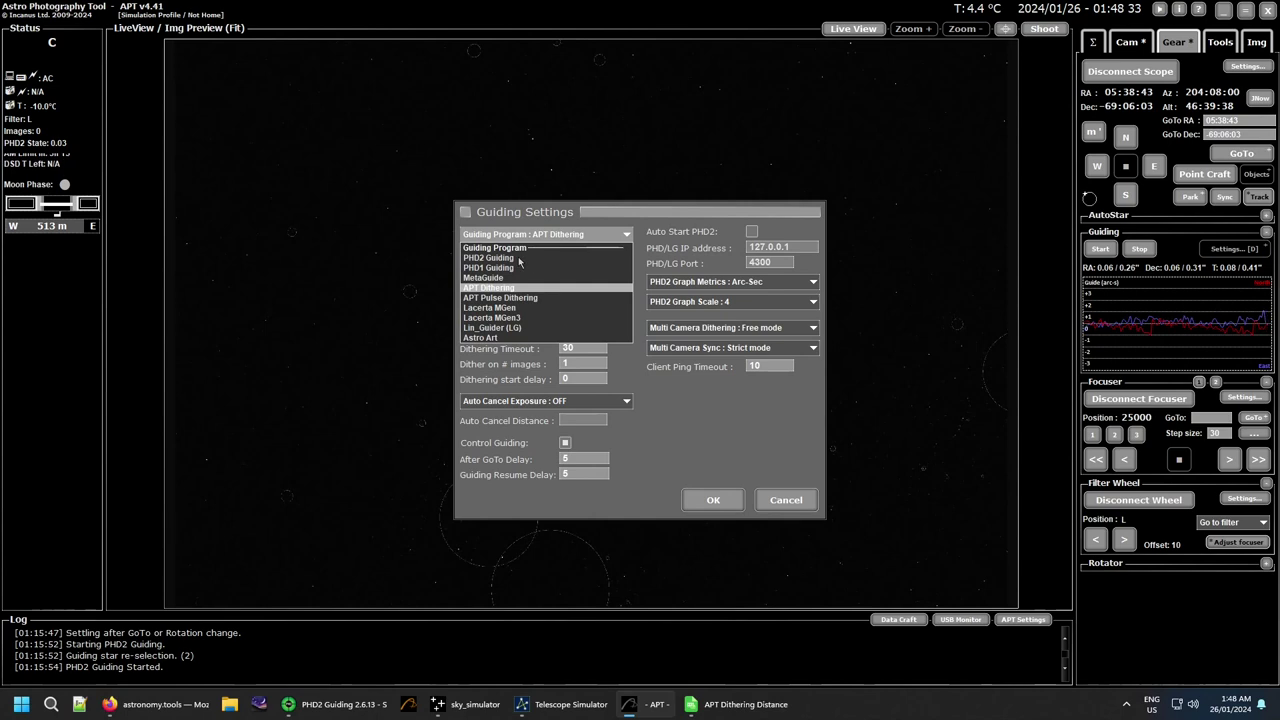
left_click(555, 257)
left_click(625, 236)
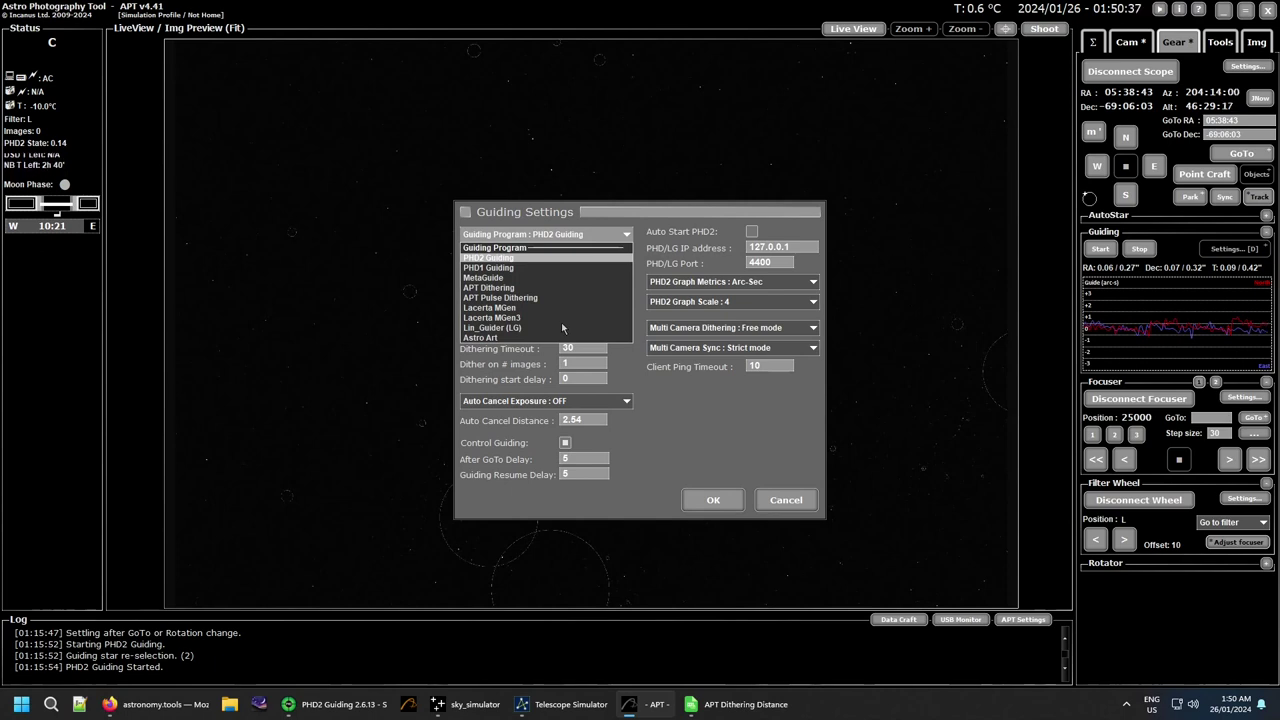
left_click(513, 258)
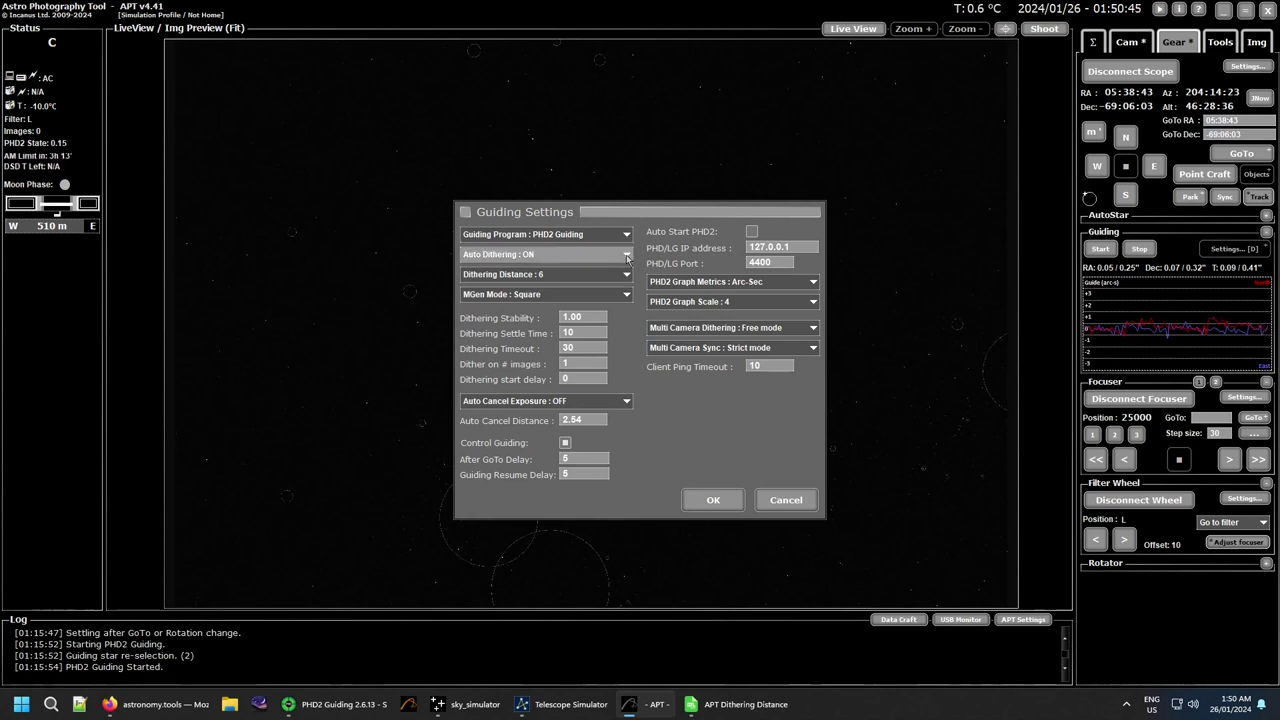
Review the Auto Dithering and Auto Cancel Exposure options and the Auto Cancel Distance value
left_click(627, 257)
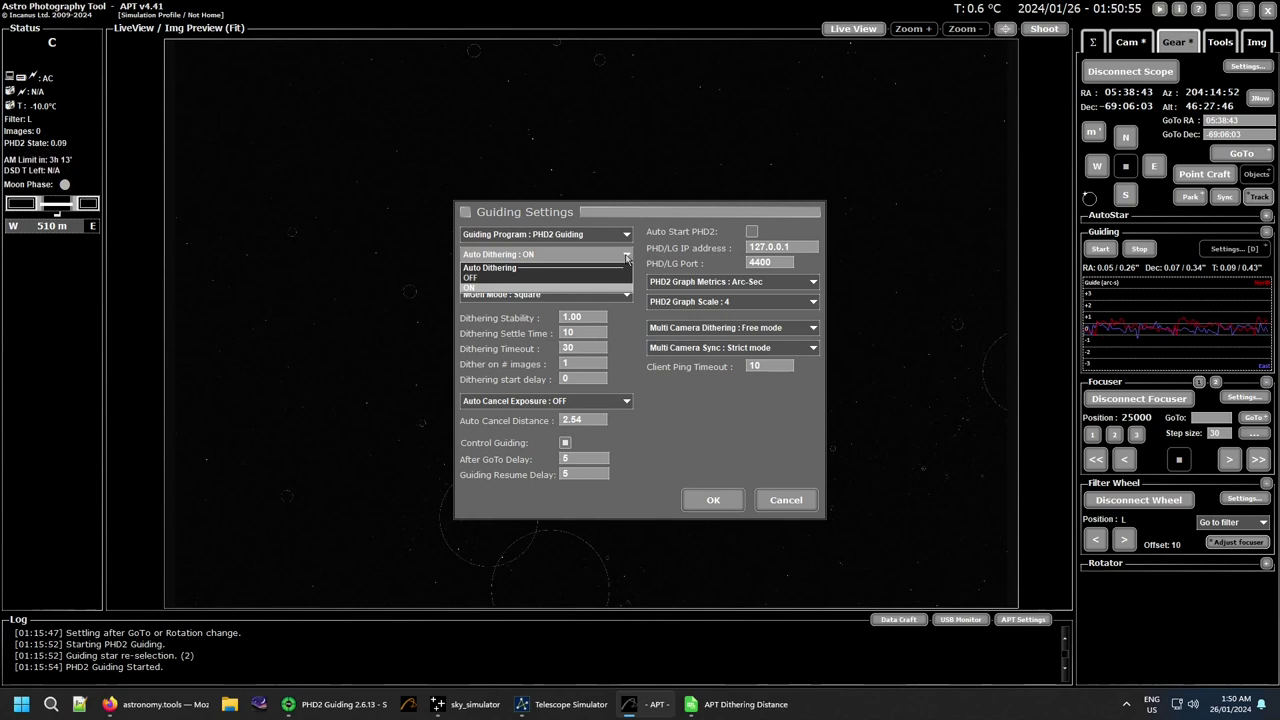
left_click(626, 258)
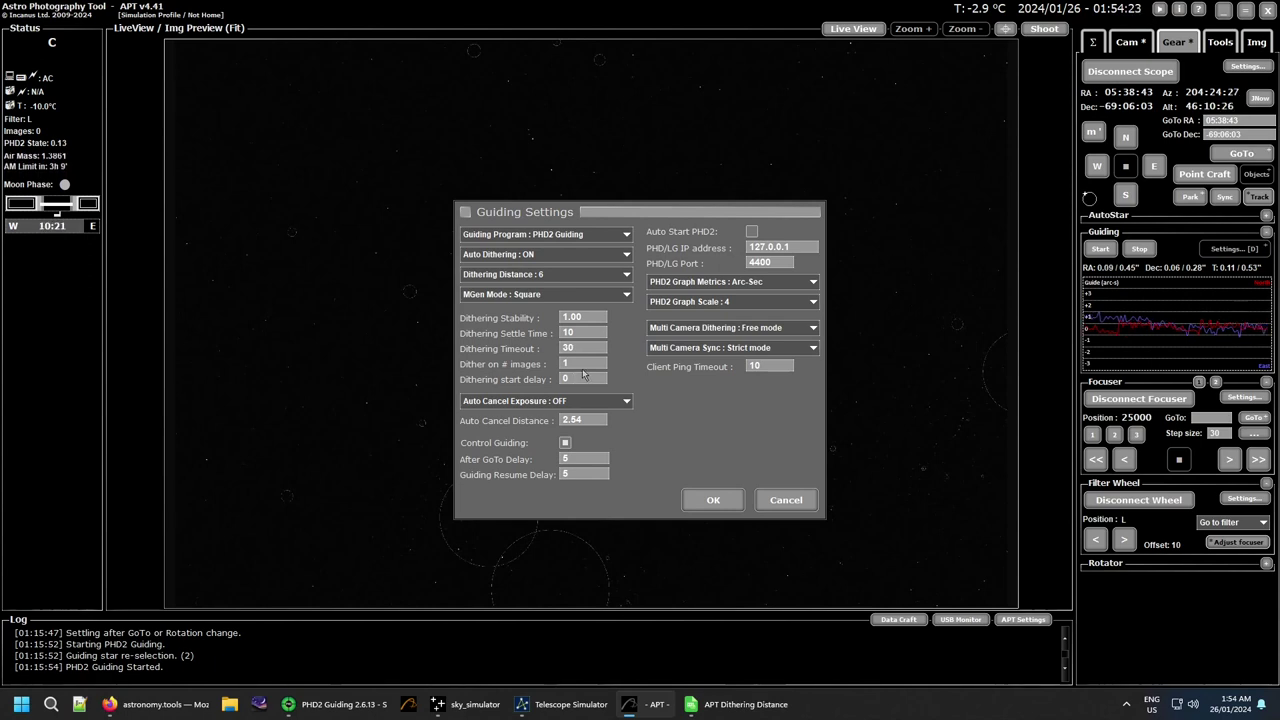
left_click(624, 404)
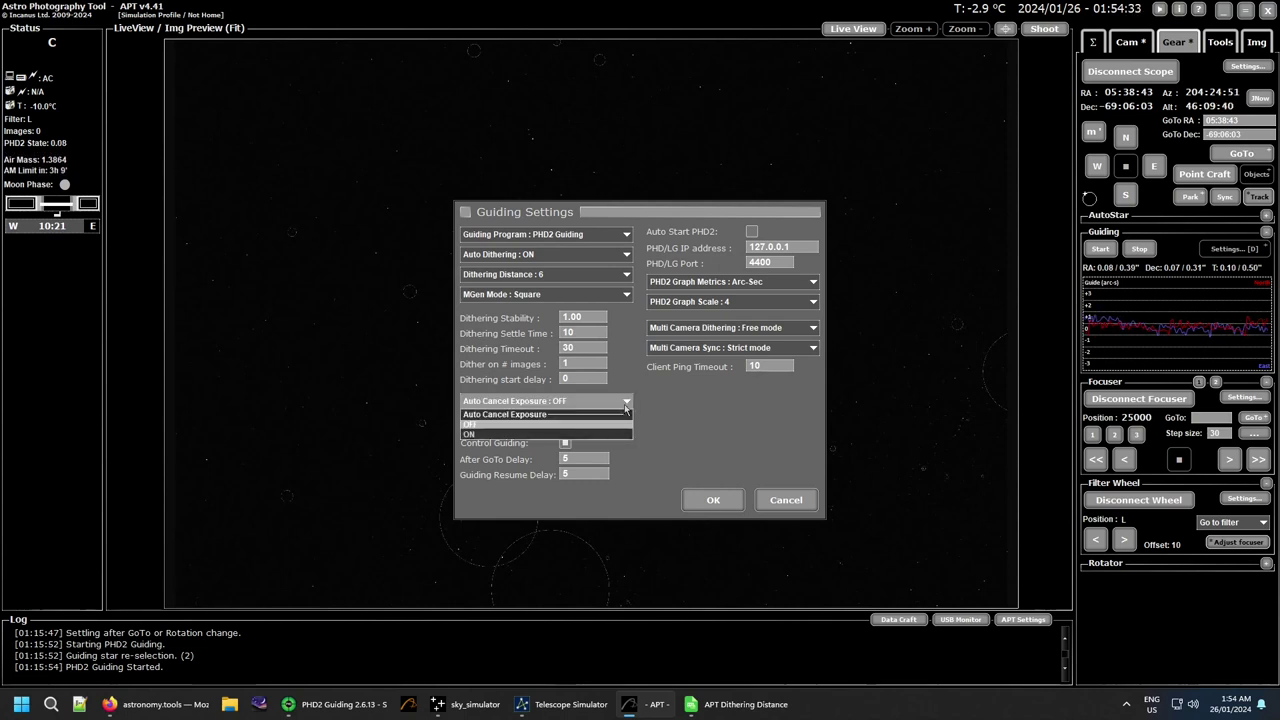
left_click(624, 404)
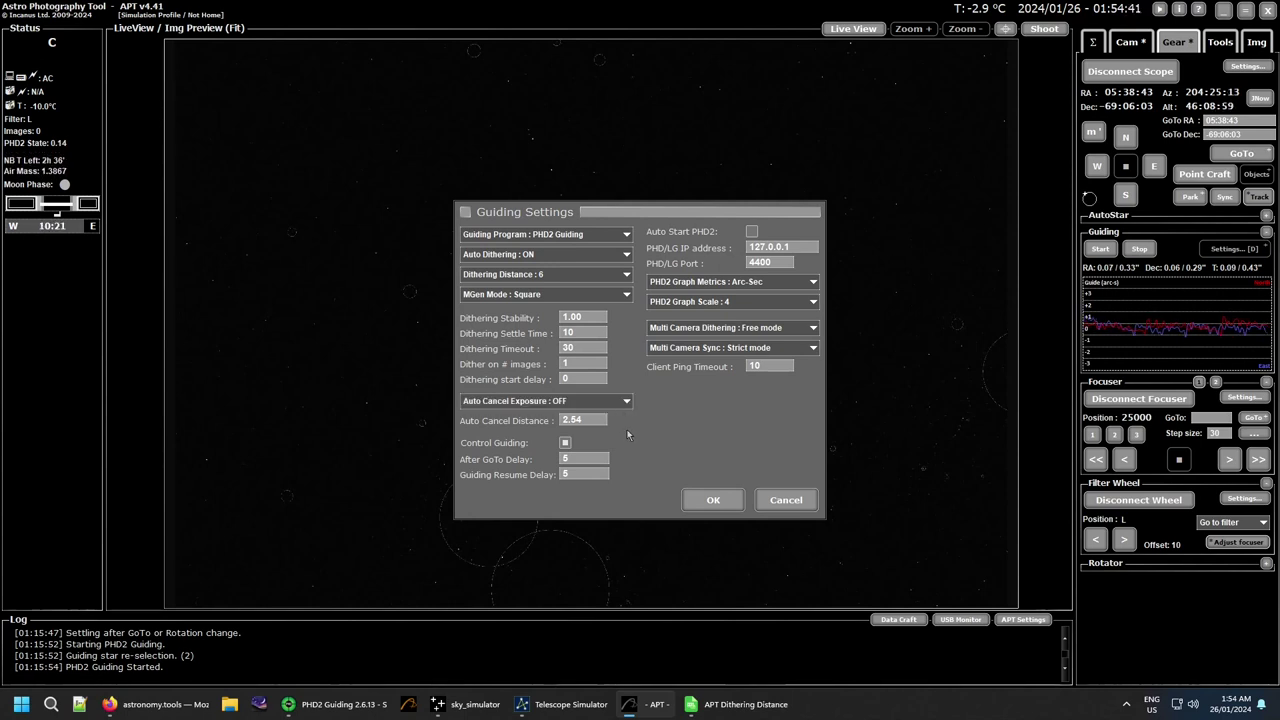
left_click_drag(603, 422, 558, 421)
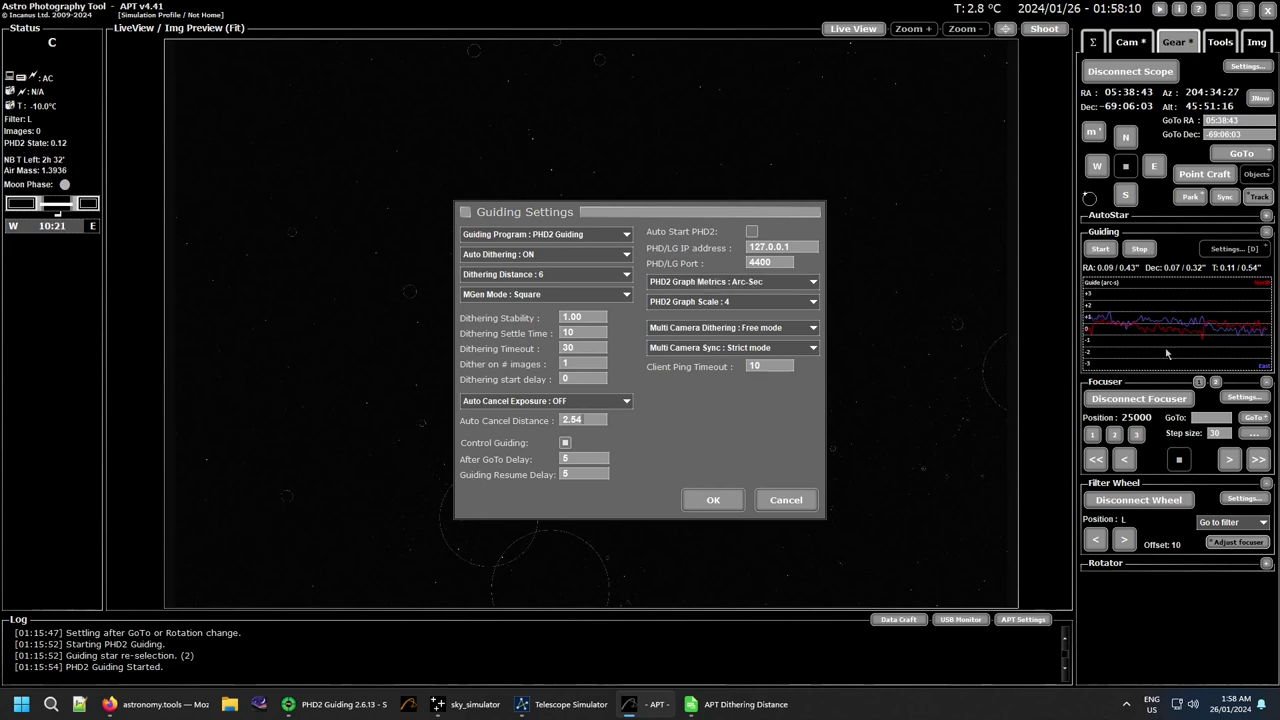
Check the PHD2 Graph Metrics choices and select Arc-Sec
left_click(807, 286)
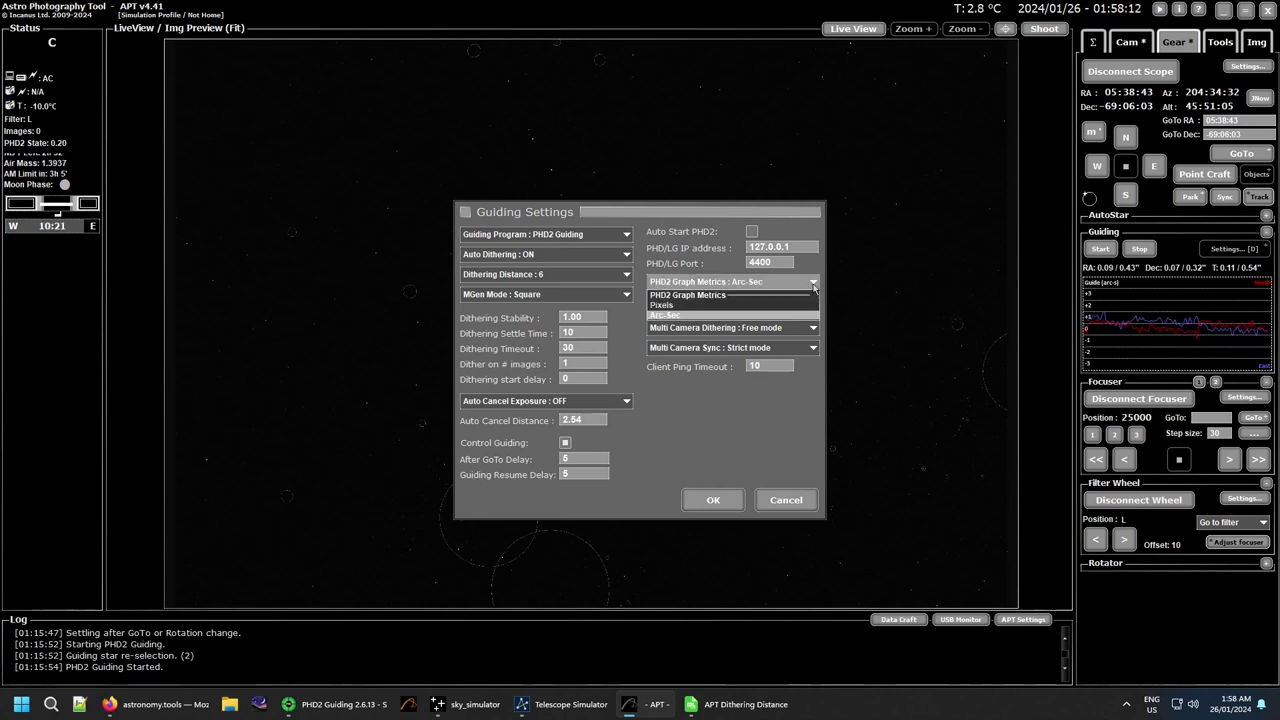
left_click(714, 311)
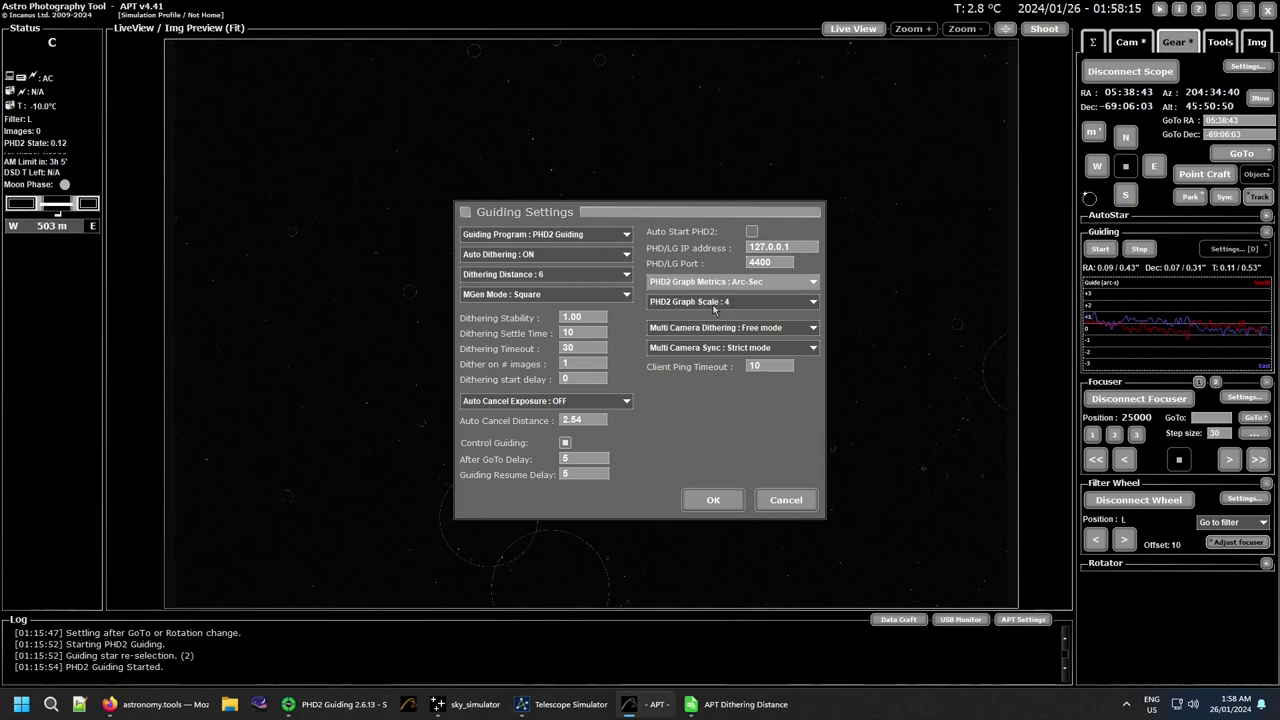
left_click(813, 284)
left_click(724, 316)
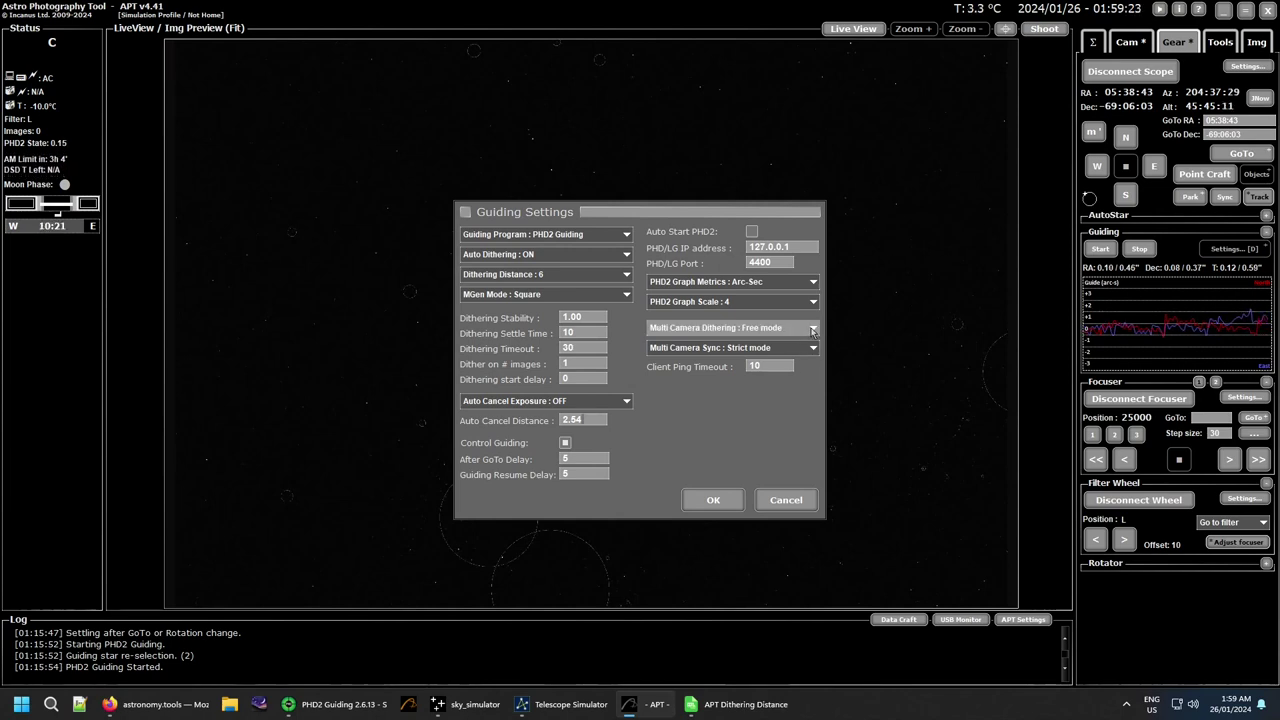
Set Multi Camera Dithering to Server mode and Multi Camera Sync to Loose mode
left_click(813, 331)
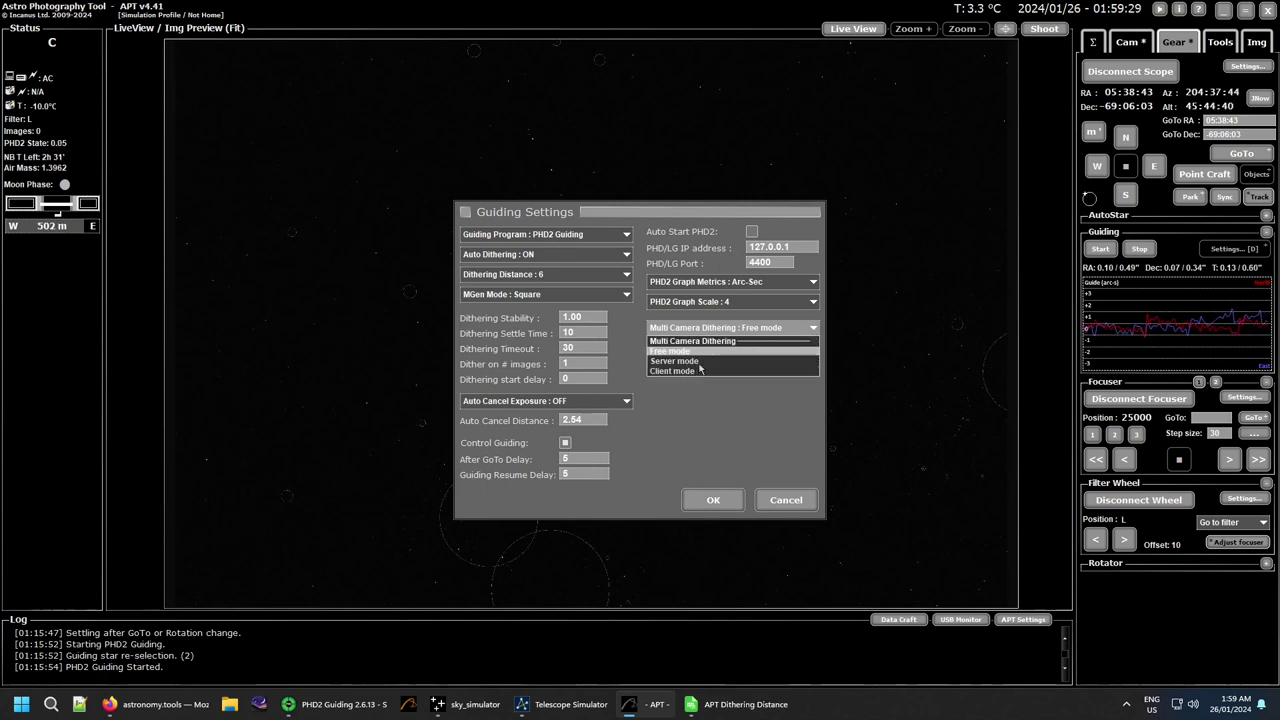
left_click(752, 408)
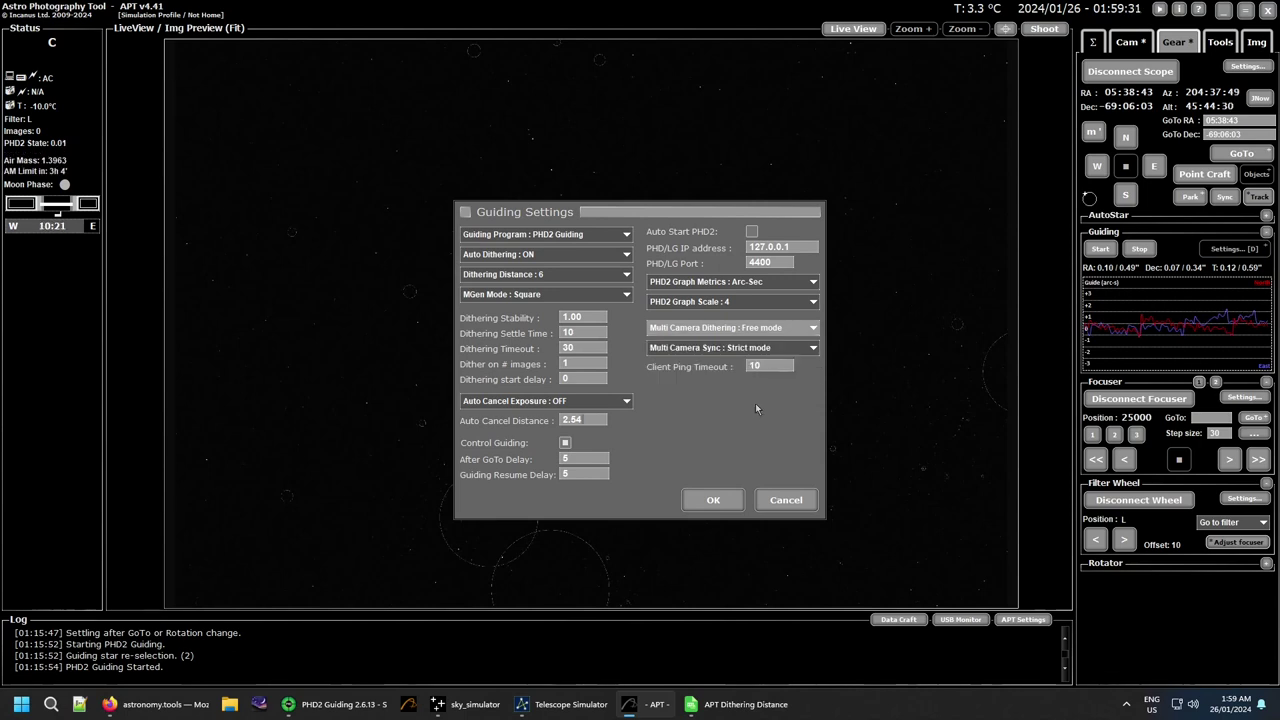
left_click(811, 331)
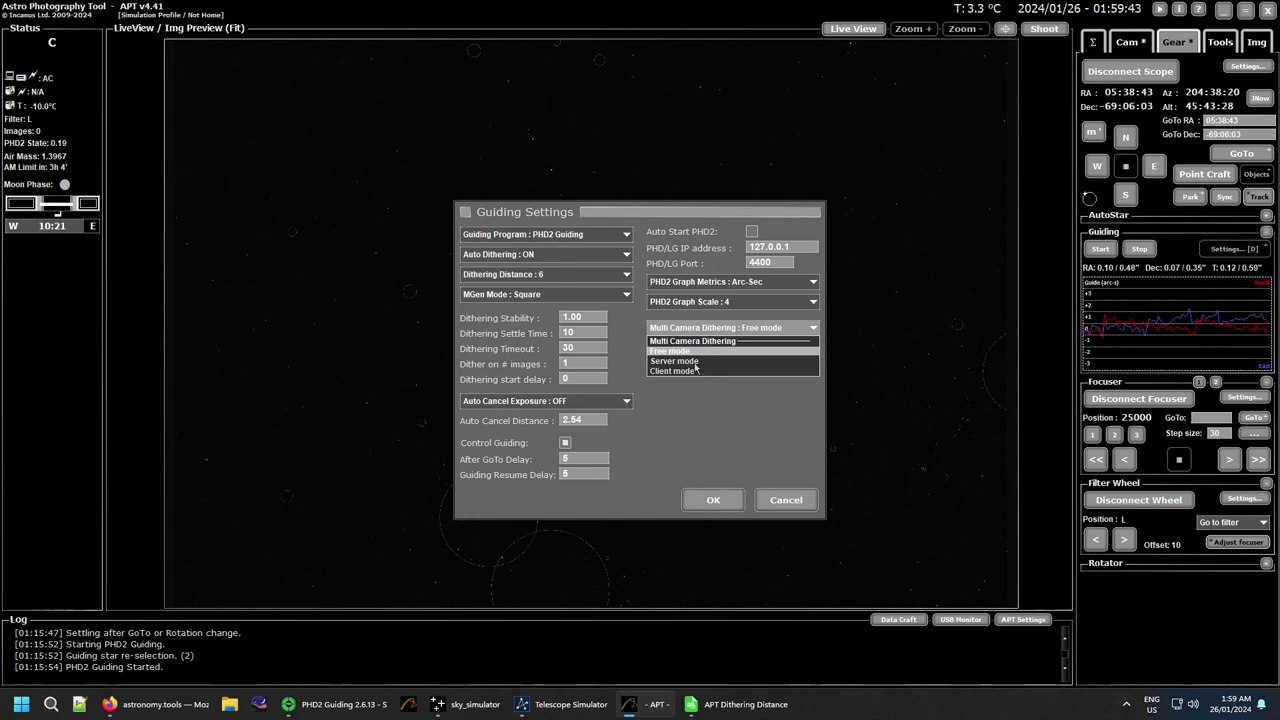
left_click(755, 361)
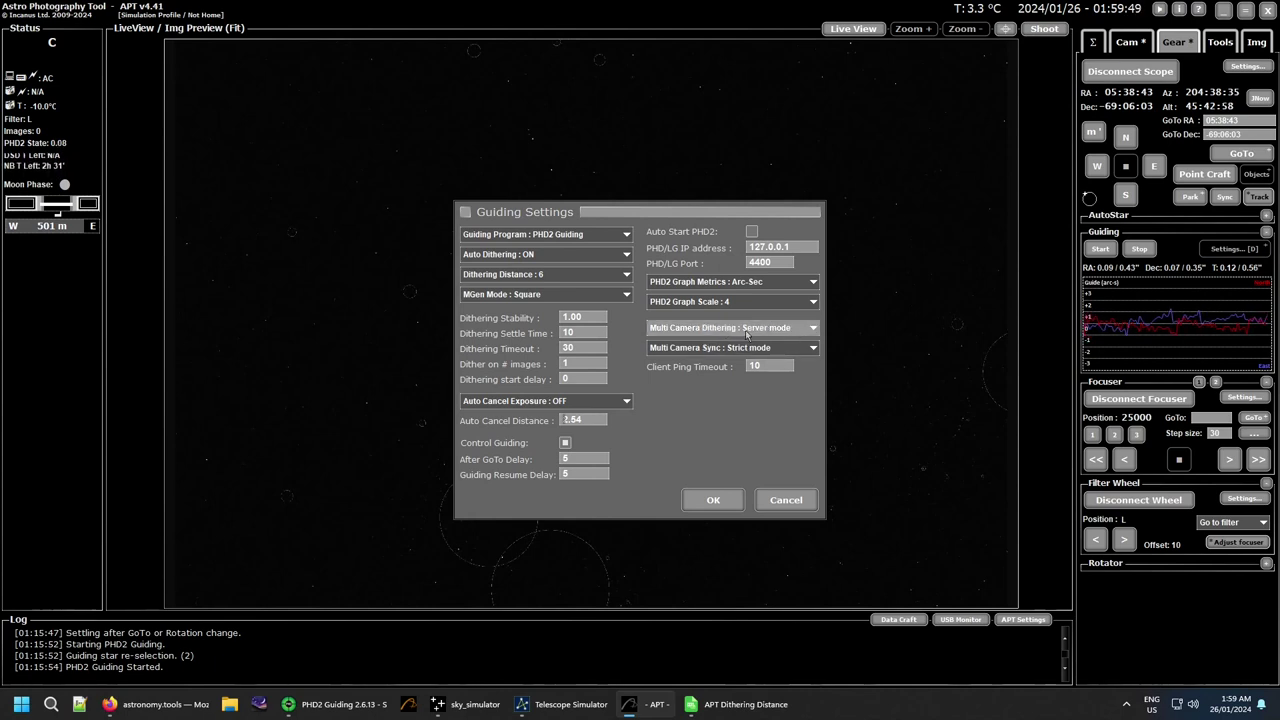
left_click(815, 352)
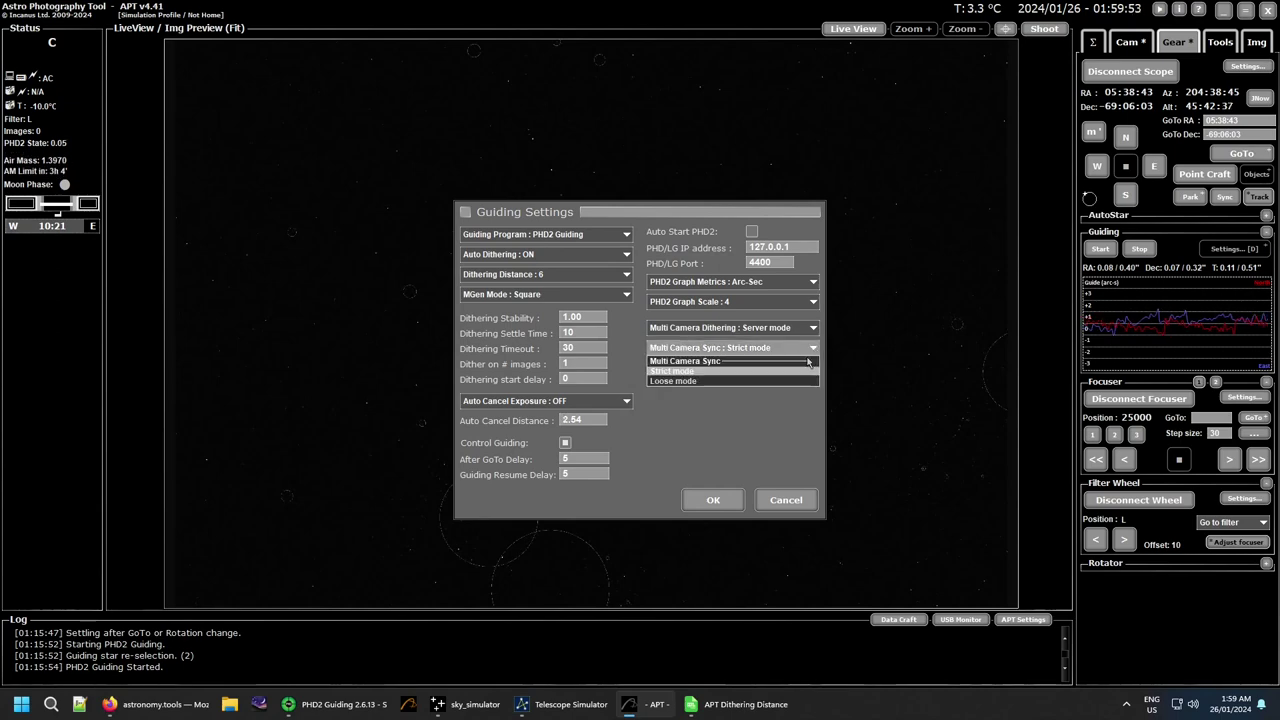
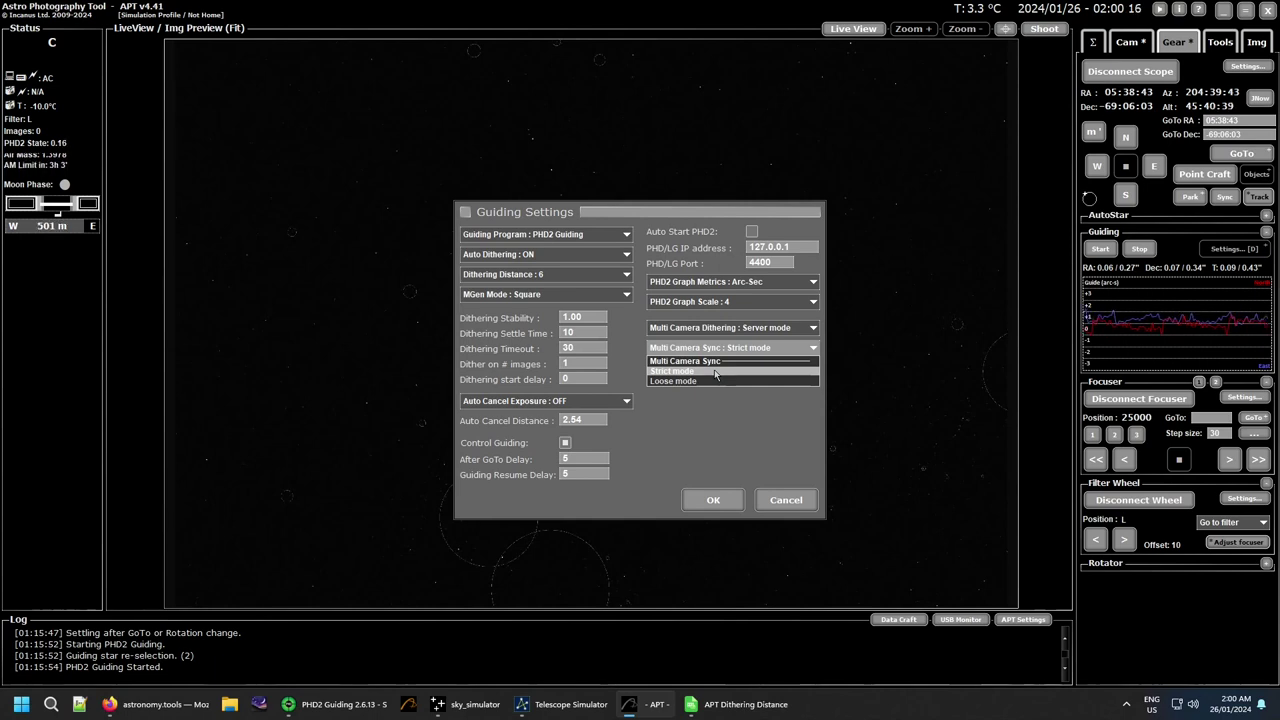
left_click(707, 381)
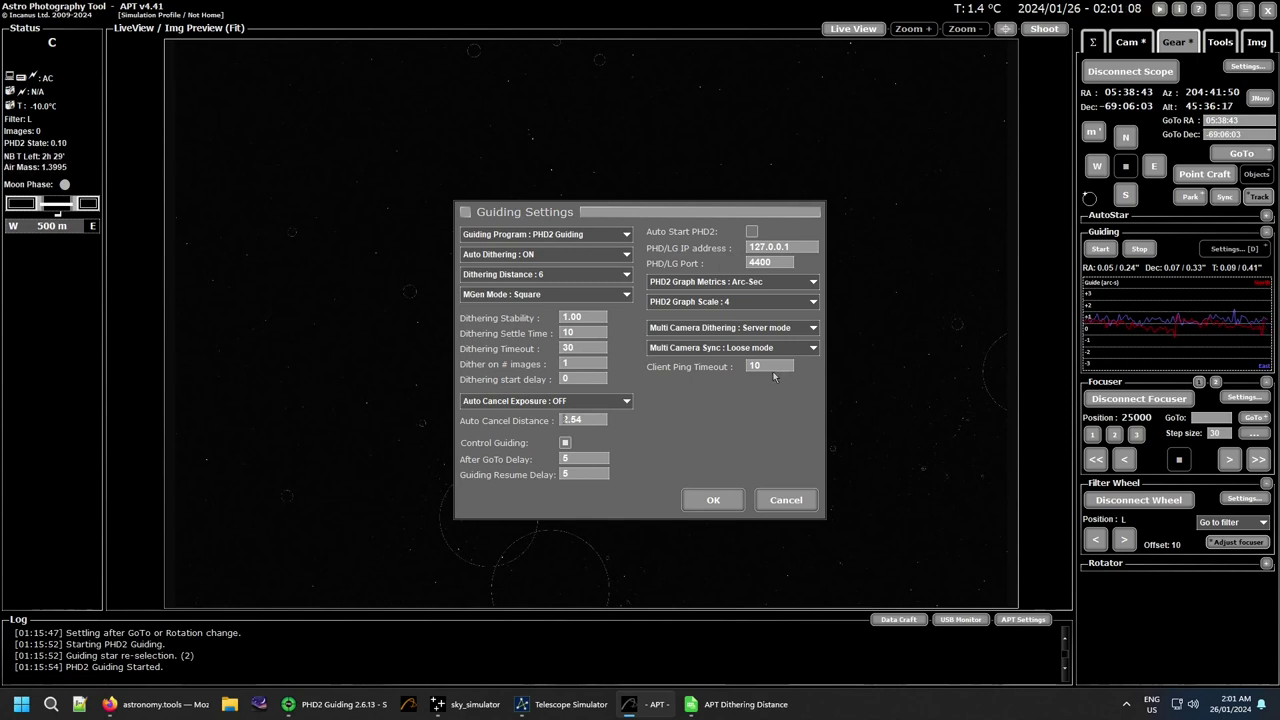
Return Multi Camera Dithering to Free mode
left_click(705, 328)
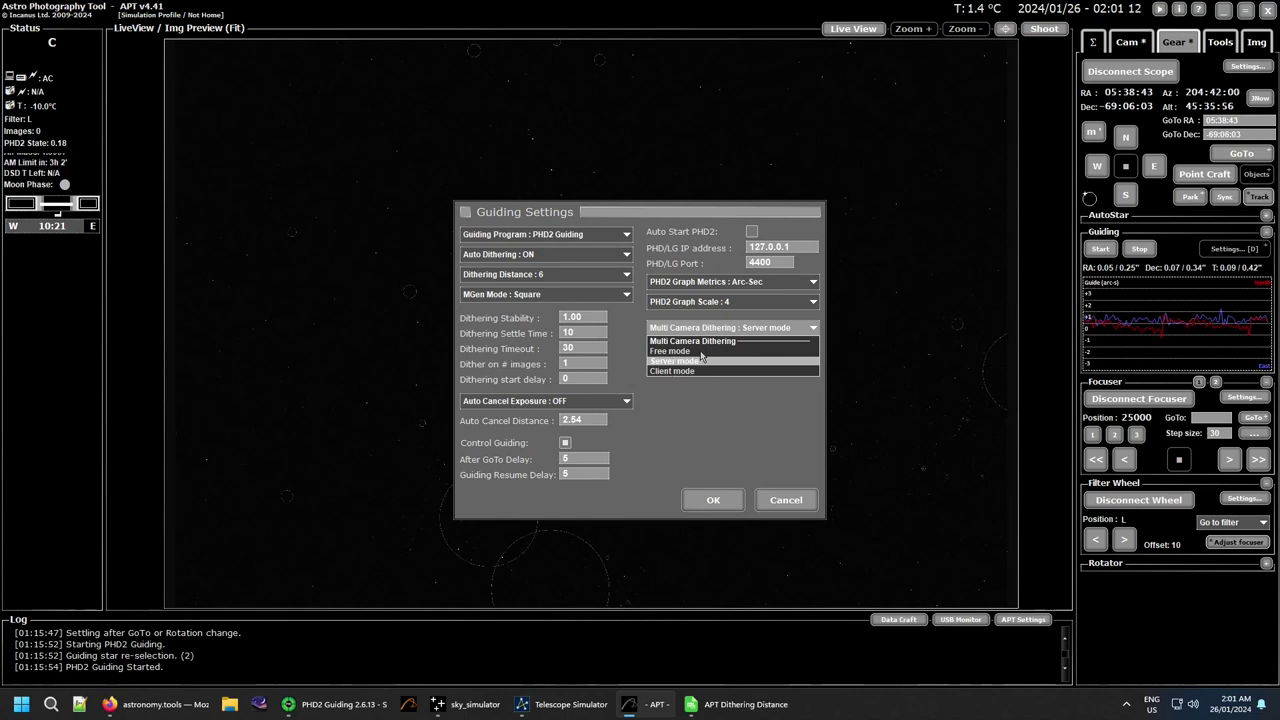
left_click(677, 351)
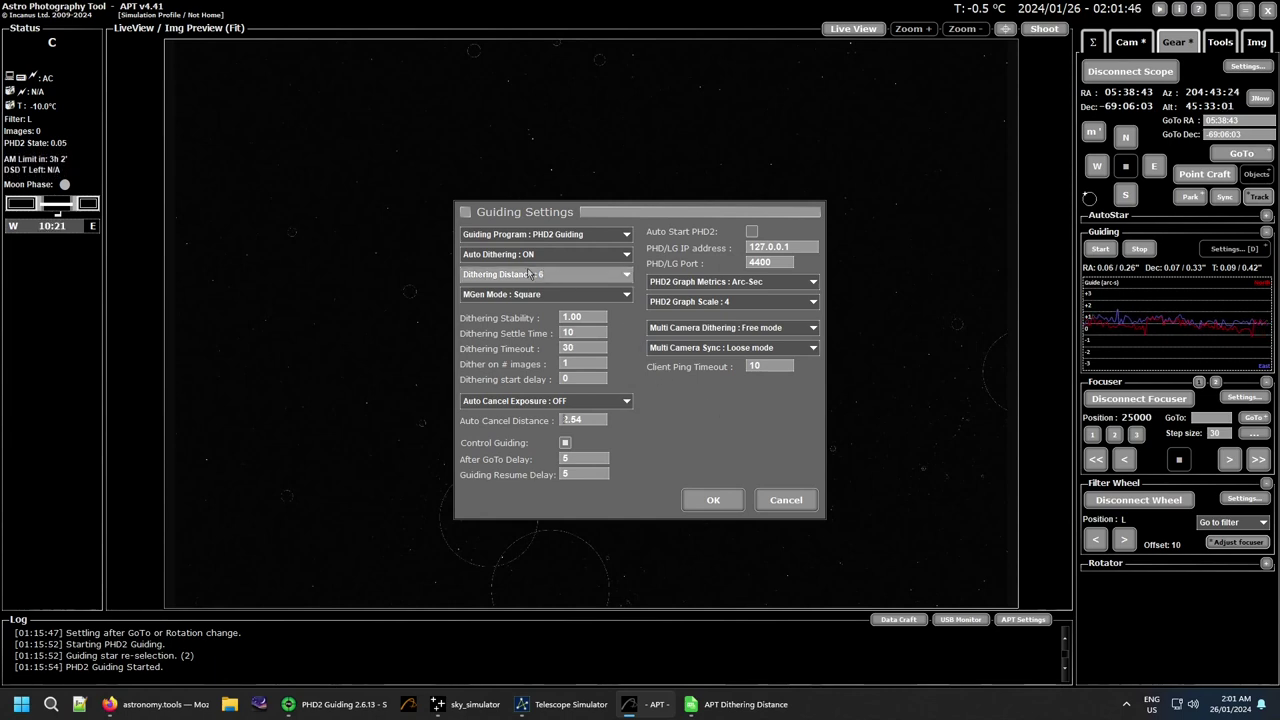
Review the available Dithering Distance and Guiding Program choices without selecting a different one
left_click(628, 276)
left_click(628, 276)
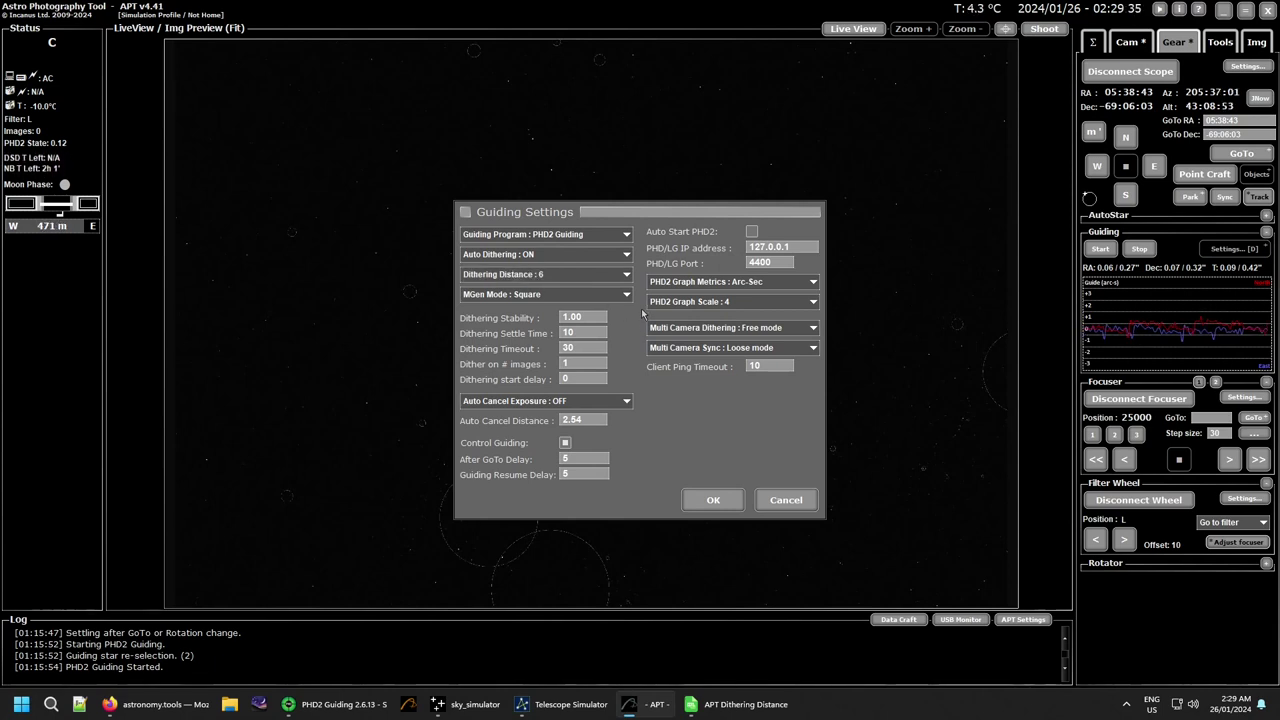
left_click(595, 236)
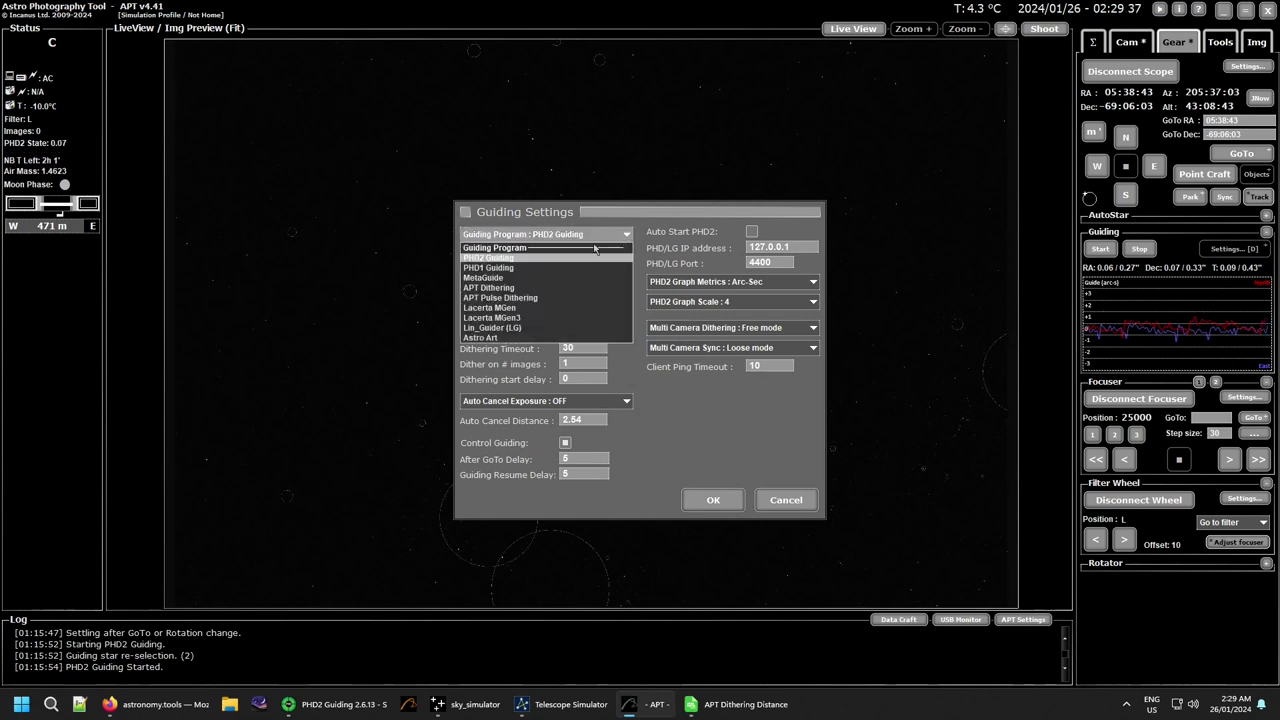
left_click(648, 240)
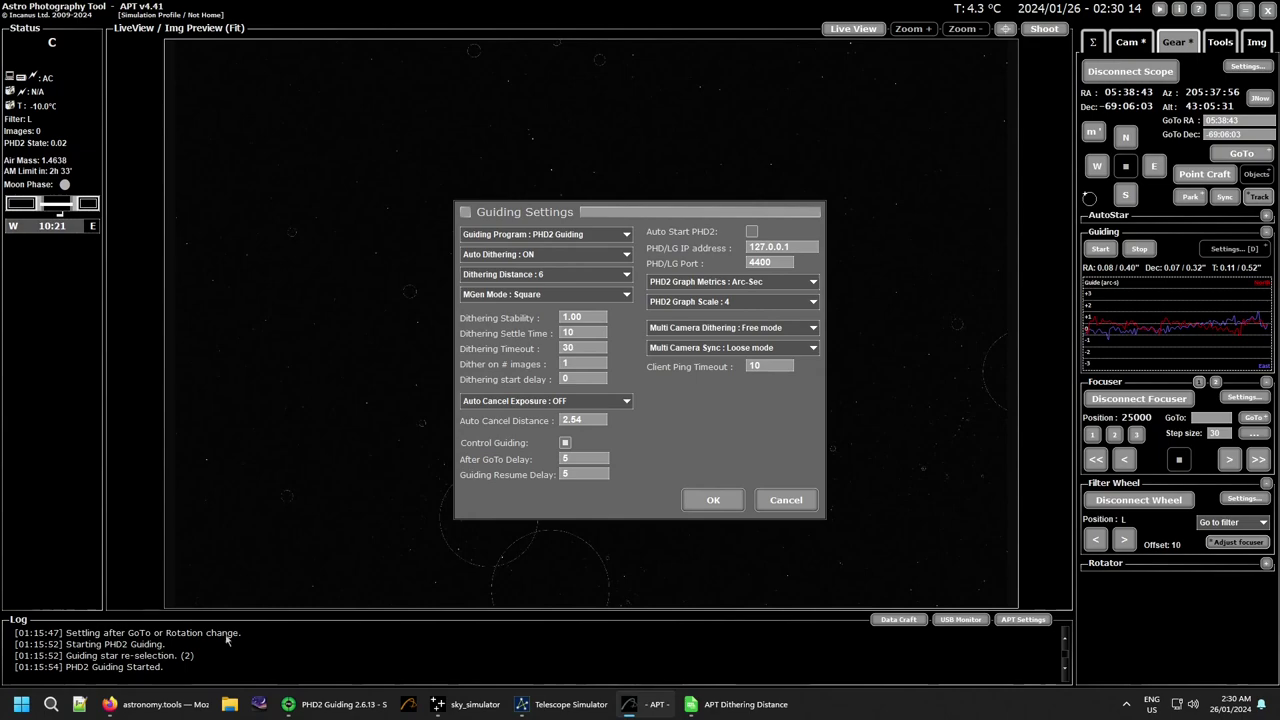
Switch to the Interactive Dithering Calculator web page in Firefox, set Number of Pixels To Dither to 15, and minimise the browser
left_click(160, 704)
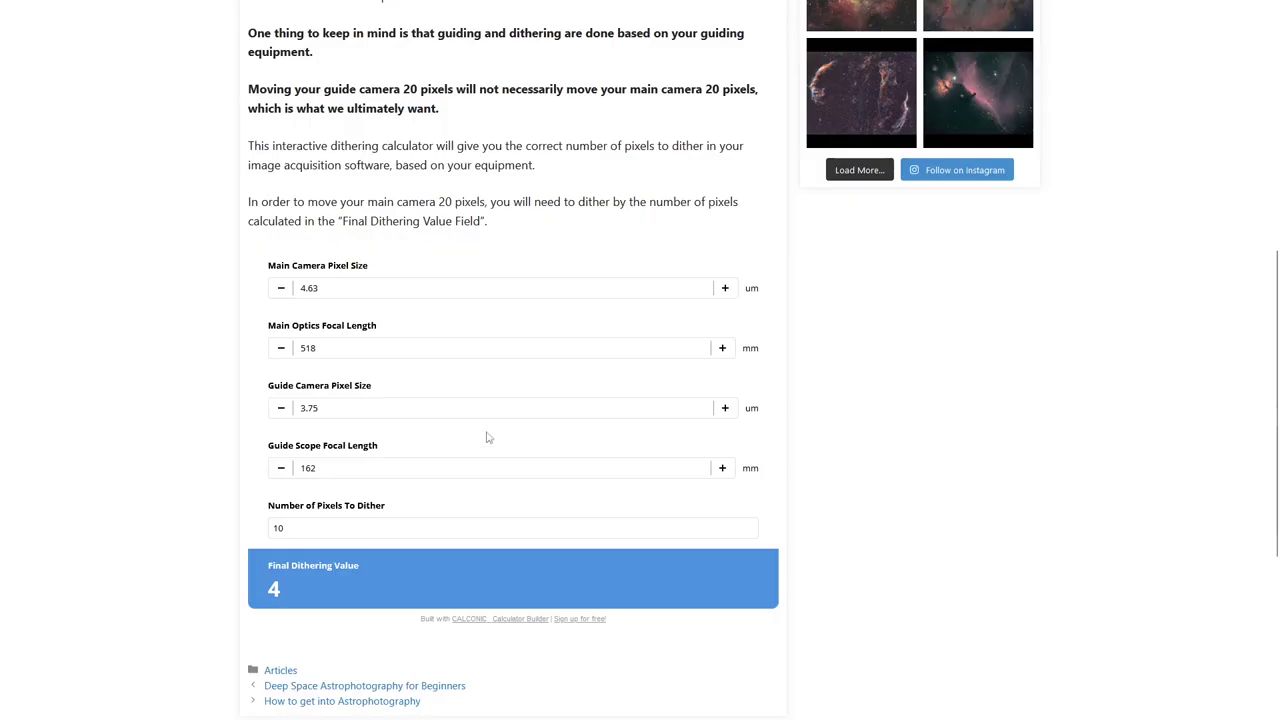
scroll(486, 437, "up", 3)
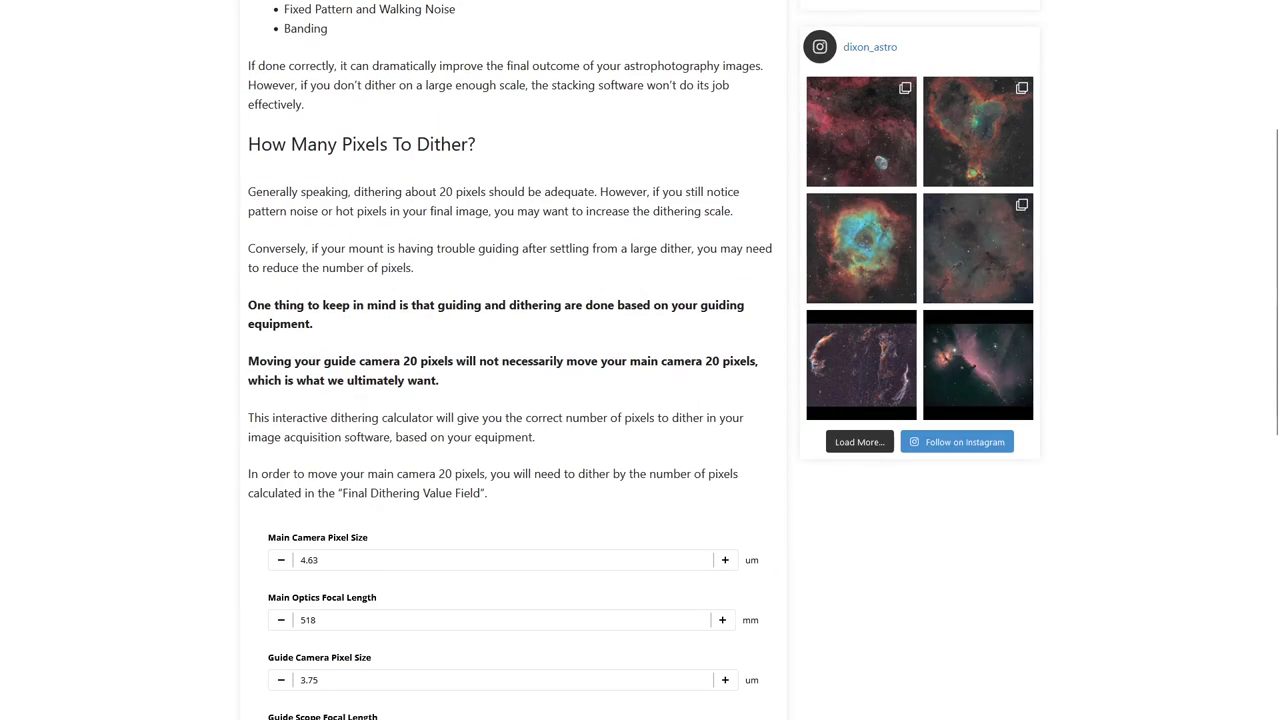
scroll(640, 400, "up", 3)
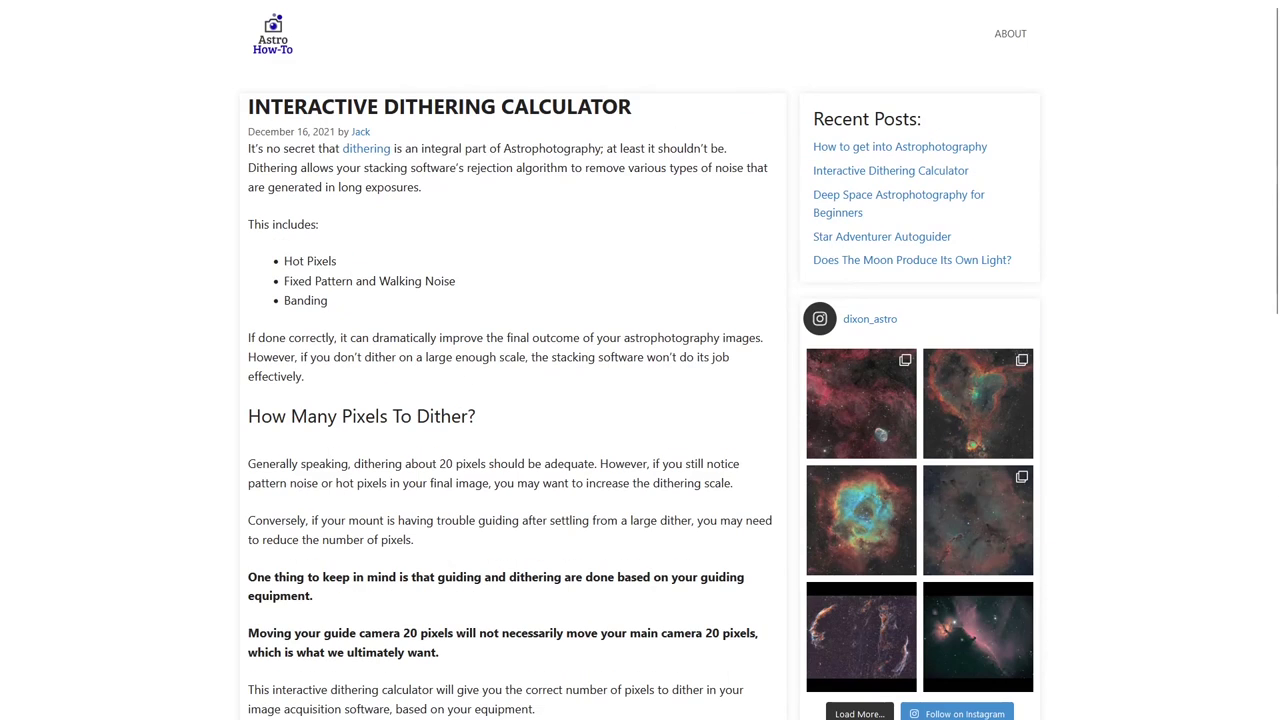
scroll(560, 420, "down", 6)
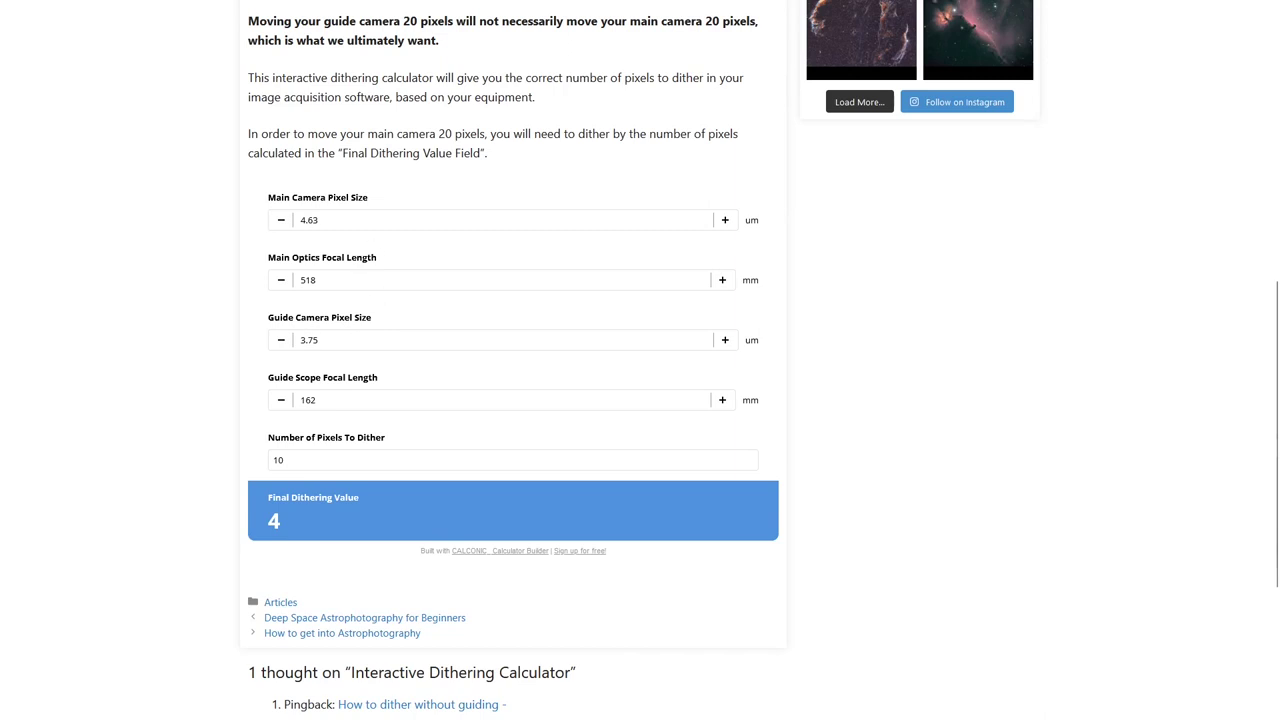
scroll(388, 430, "down", 1)
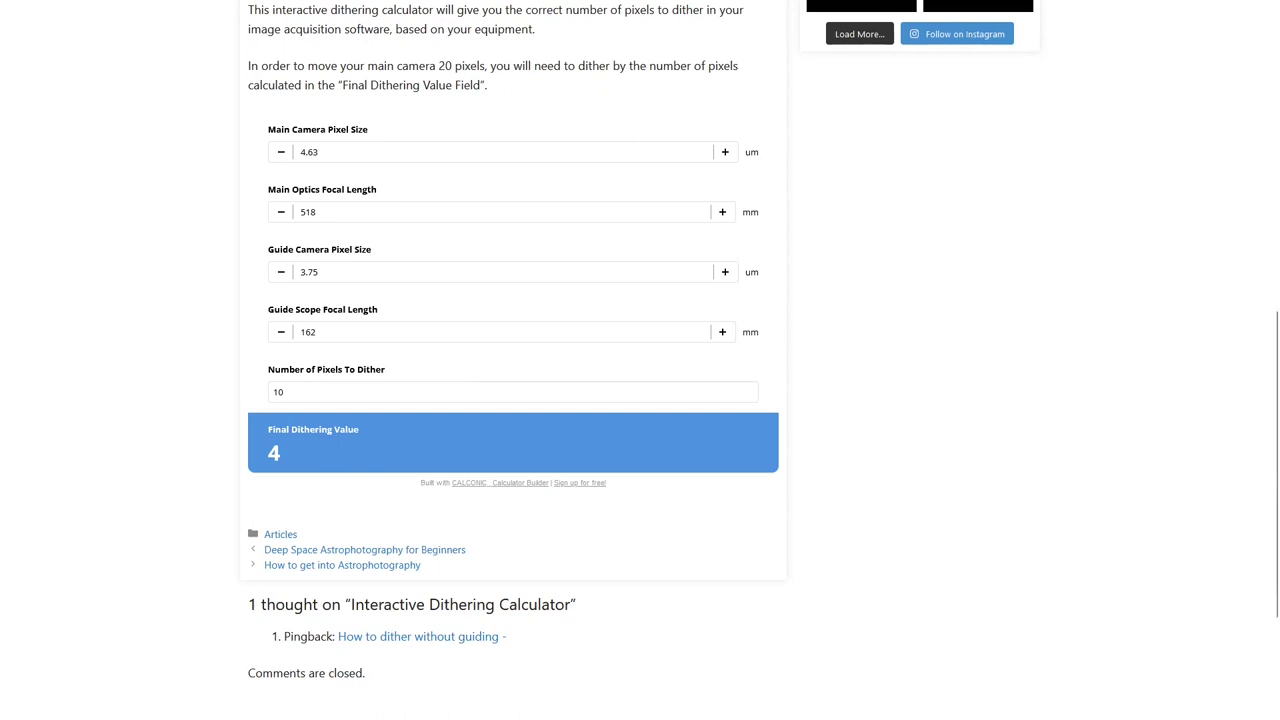
left_click_drag(285, 392, 261, 393)
type("15")
mouse_move(1044, 33)
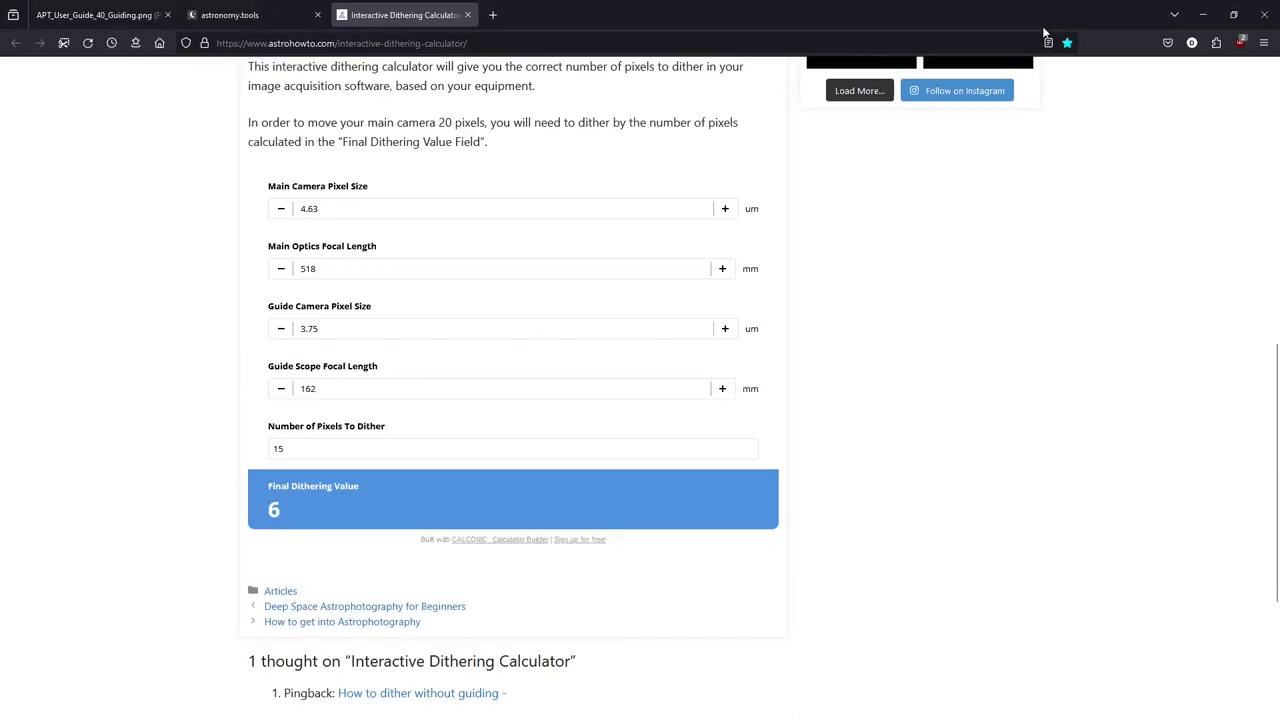
left_click(1200, 14)
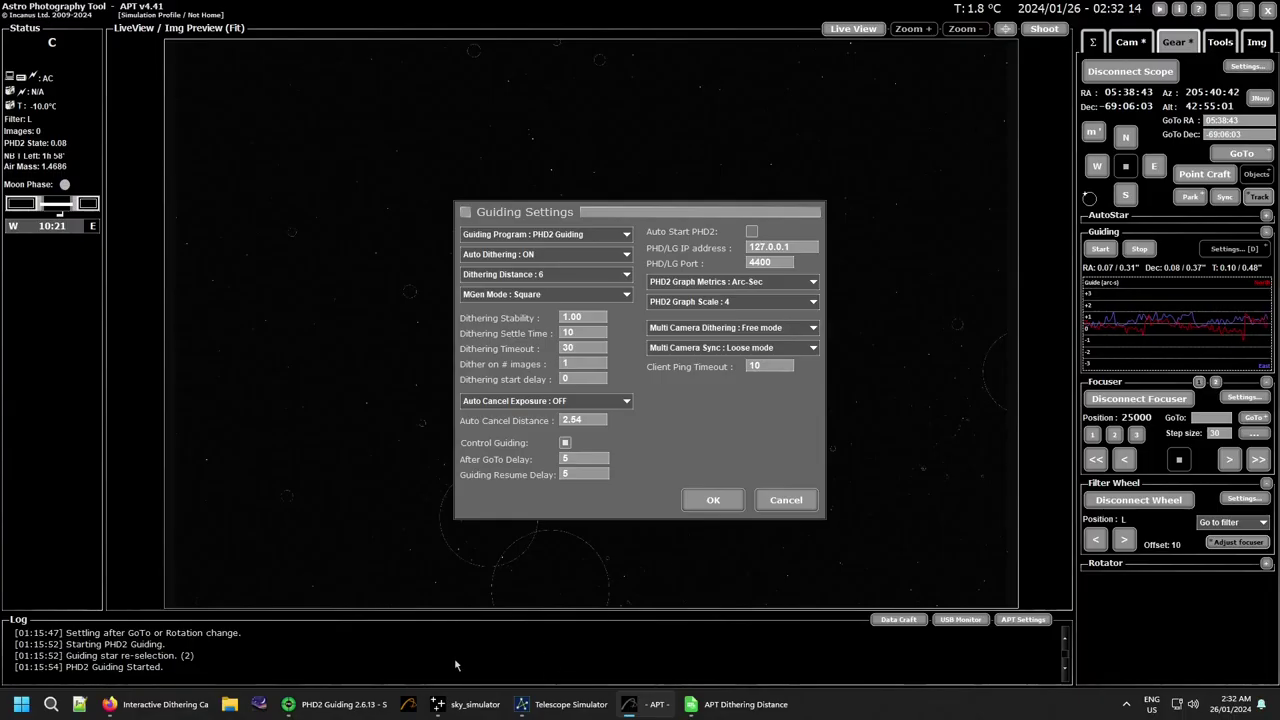
Review the APT Dithering Distance Calculator spreadsheet in LibreOffice Calc and return to APT's Guiding Settings
left_click(737, 712)
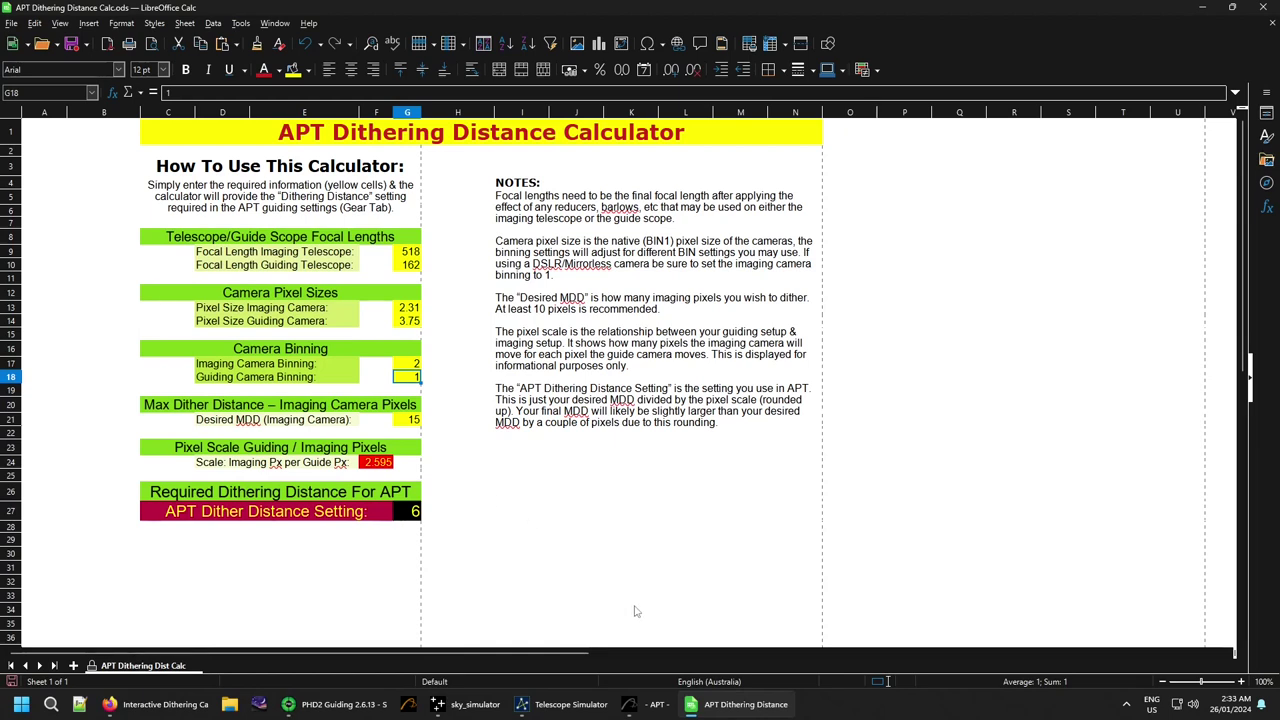
mouse_move(716, 711)
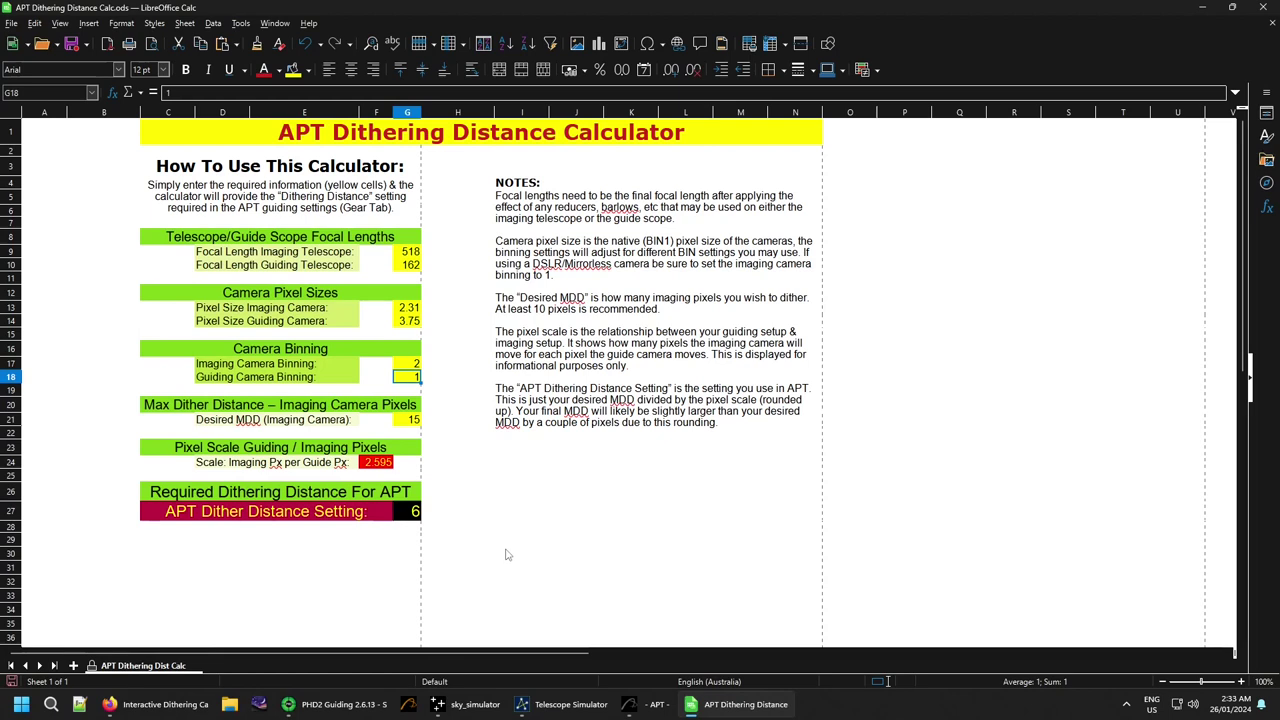
left_click(646, 706)
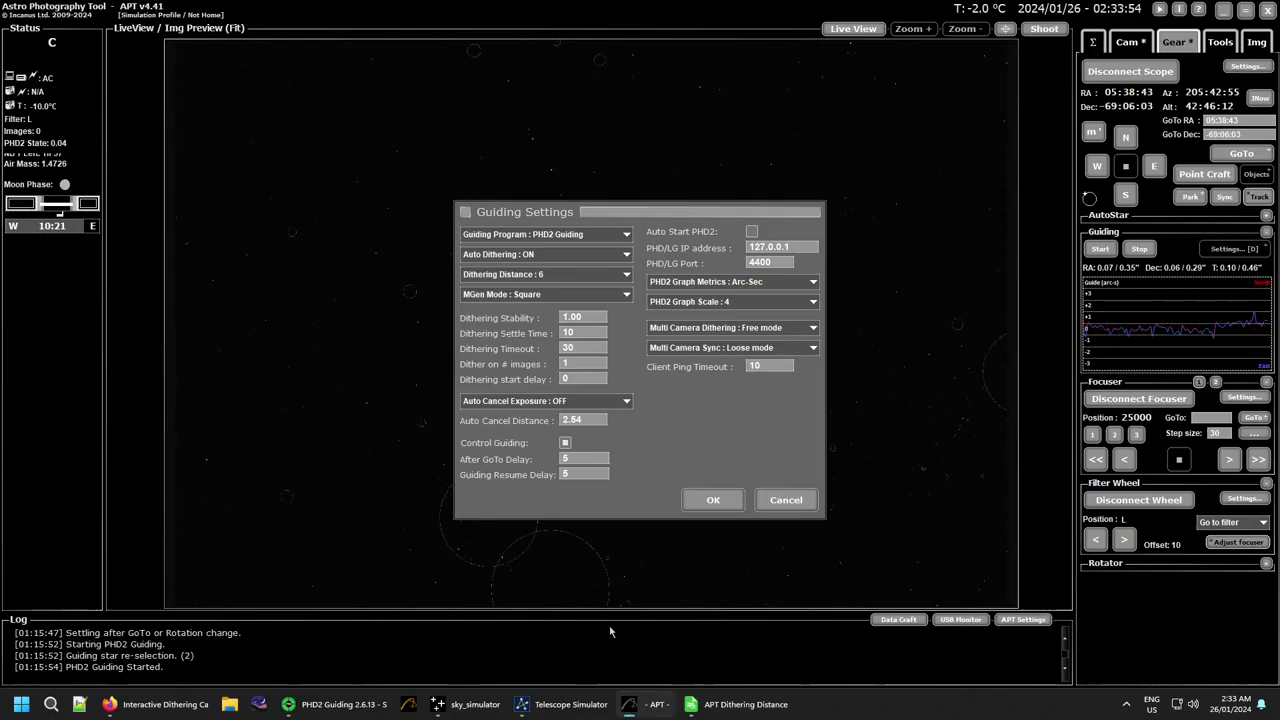